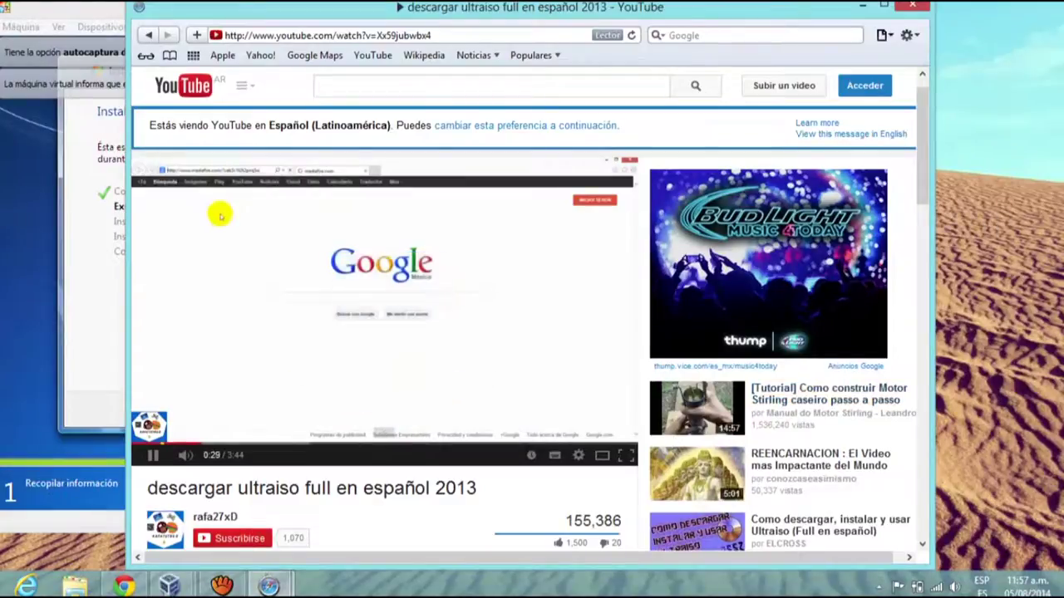
Step: Copy the YouTube video's URL, switch to aTube Catcher and submit the URL for download
right_click(523, 298)
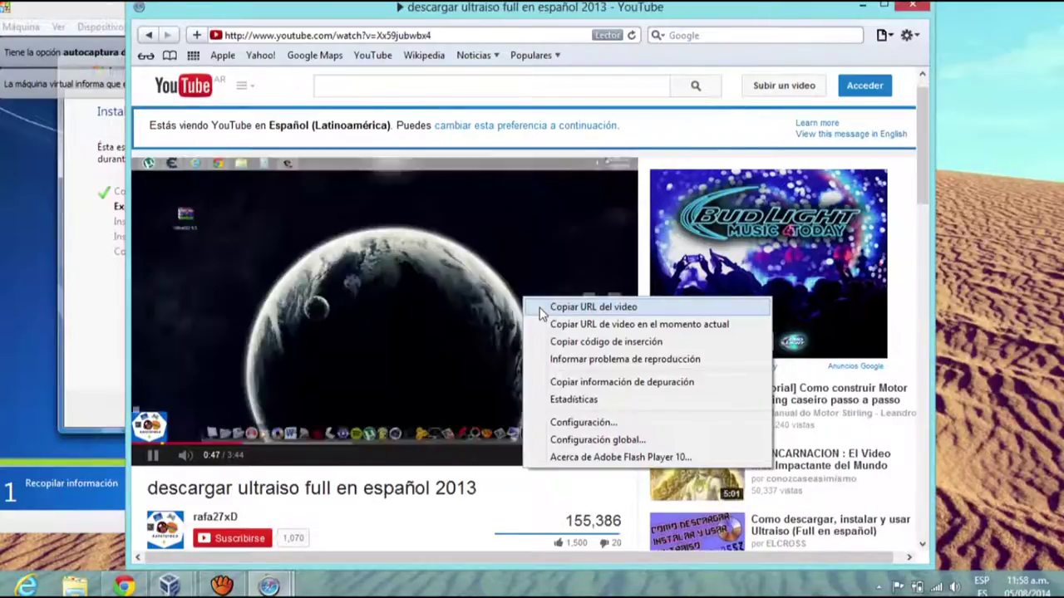
click(541, 309)
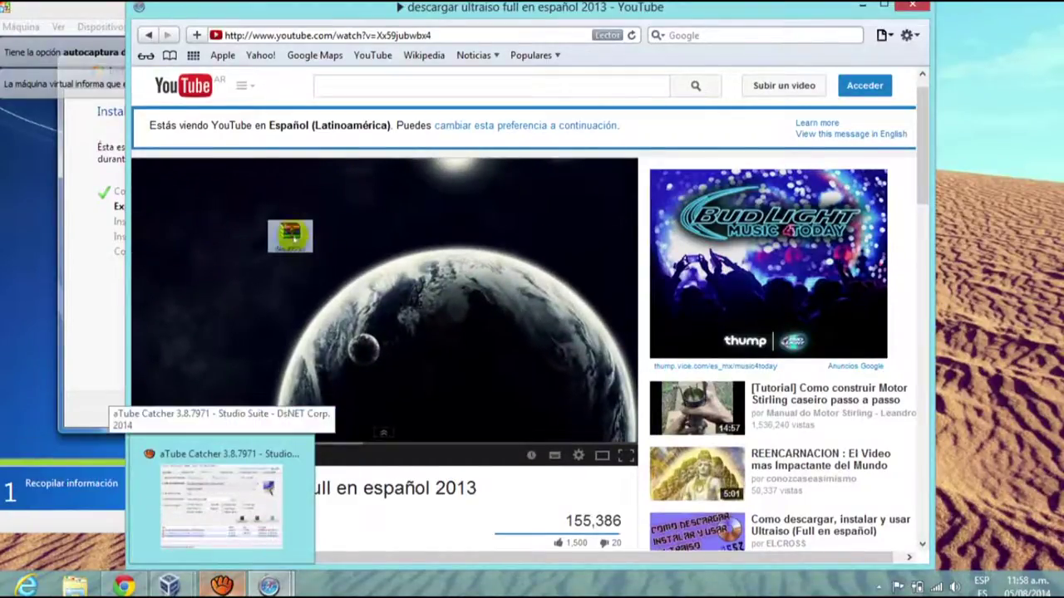
click(221, 586)
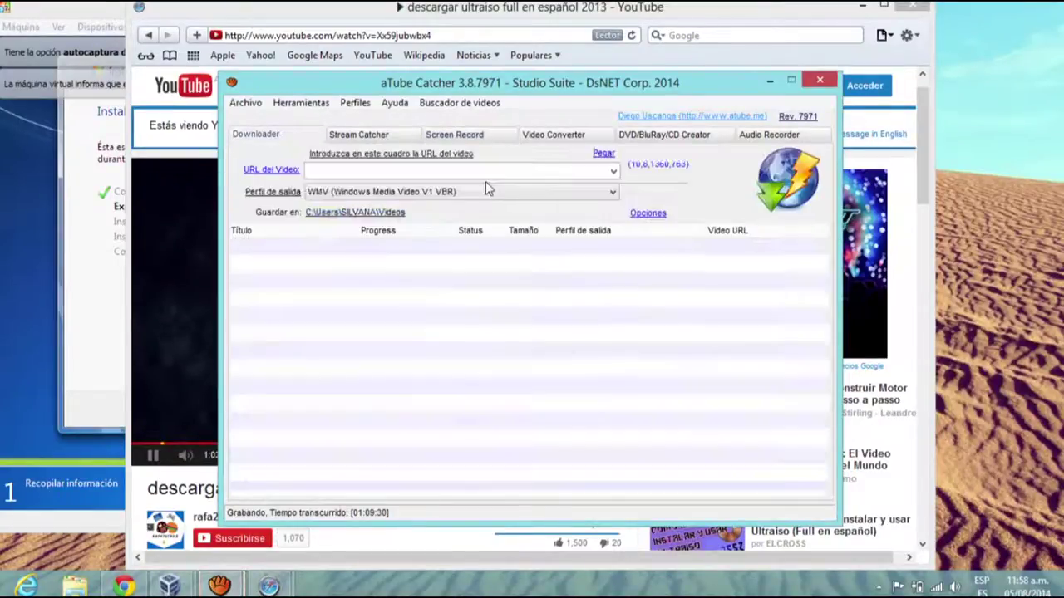
right_click(383, 172)
click(416, 237)
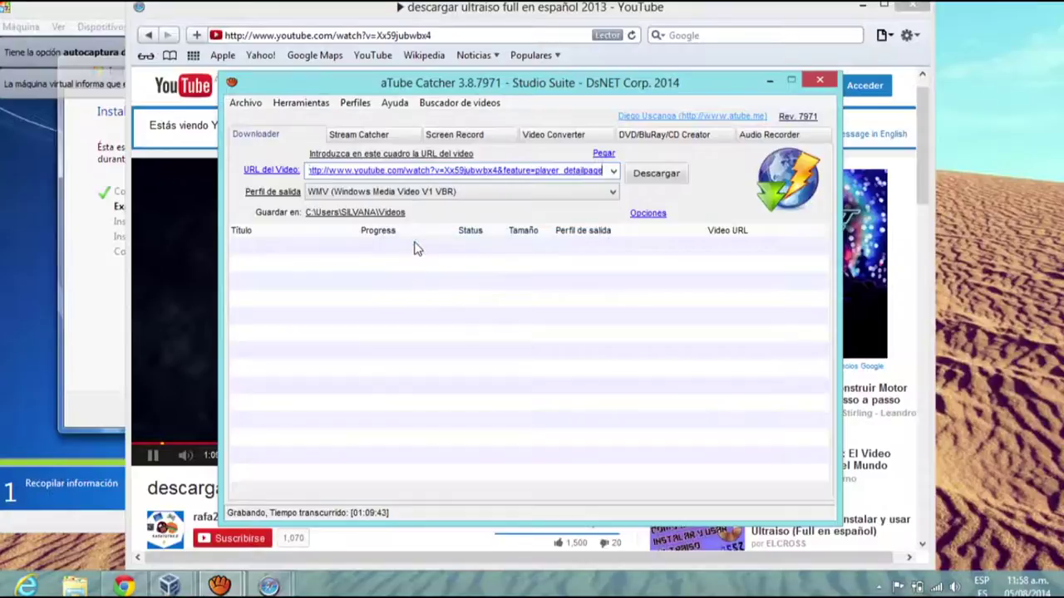
click(652, 180)
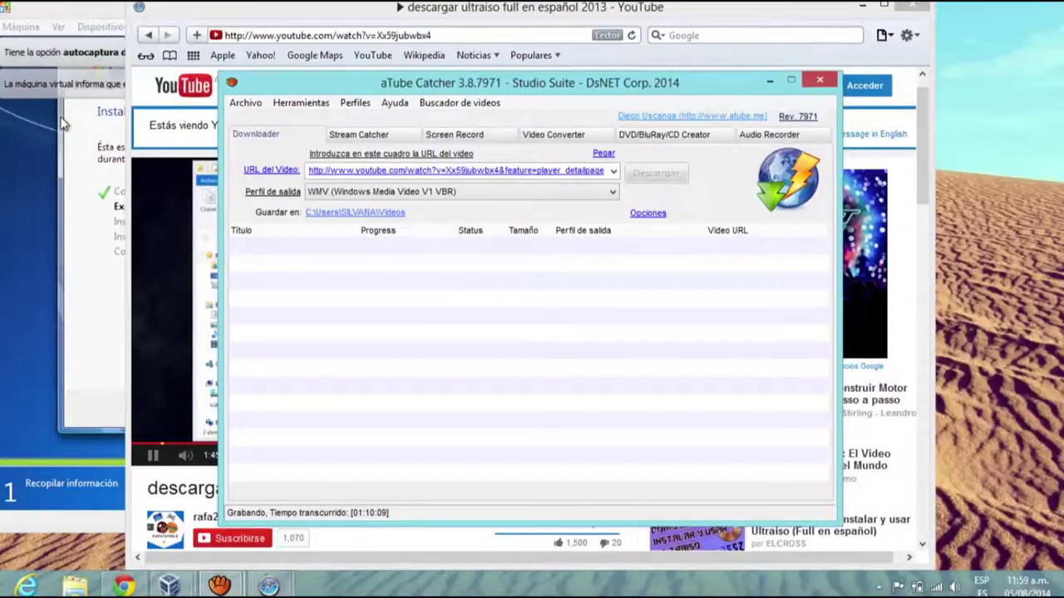
Step: Check the Windows installation in the VirtualBox window, then return to aTube Catcher and download the video in the 1280x720 MP4 format
click(80, 169)
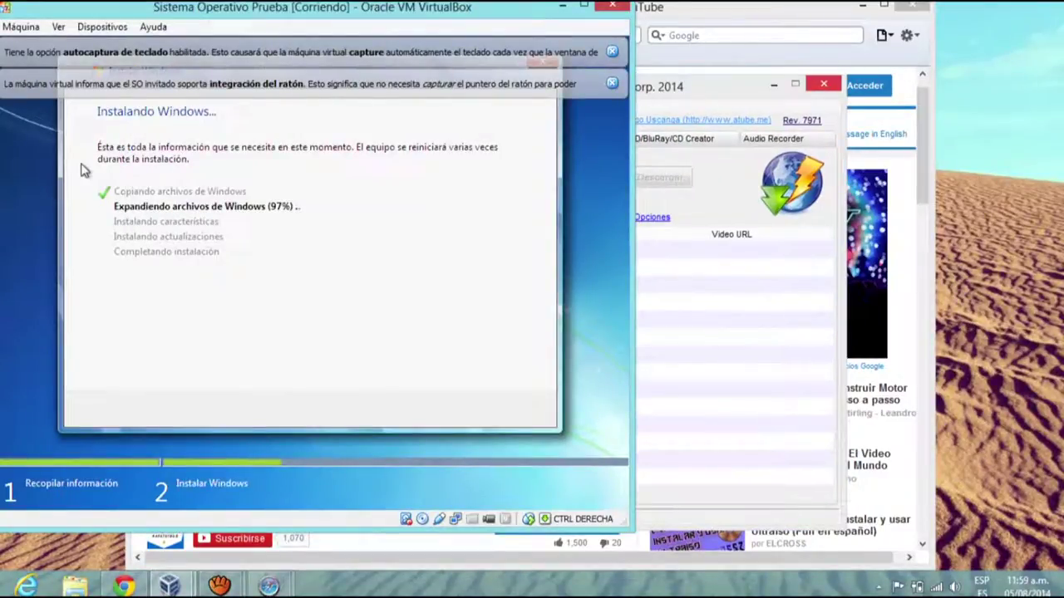
click(638, 198)
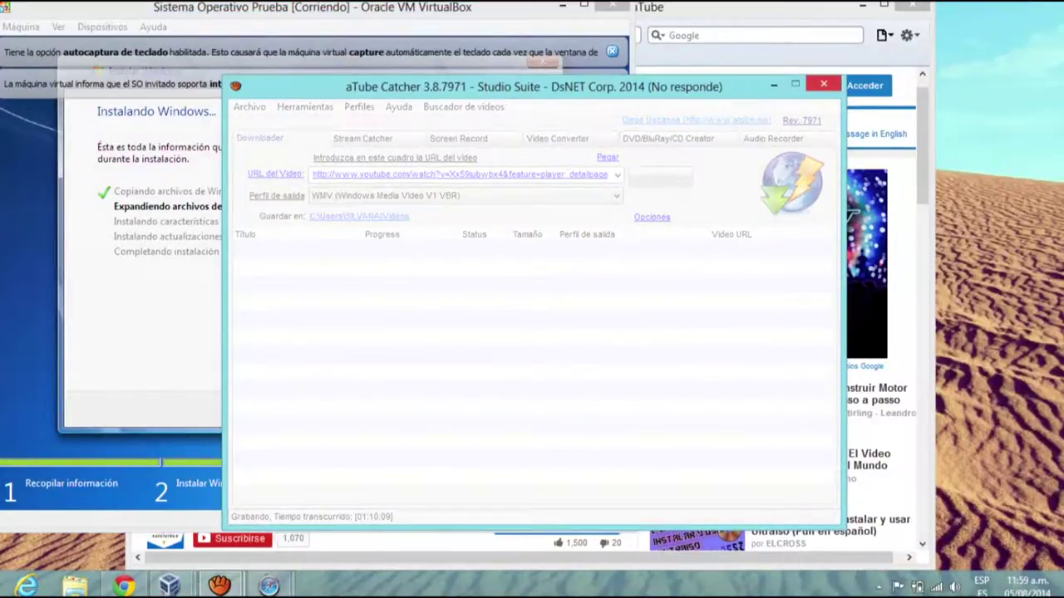
click(625, 198)
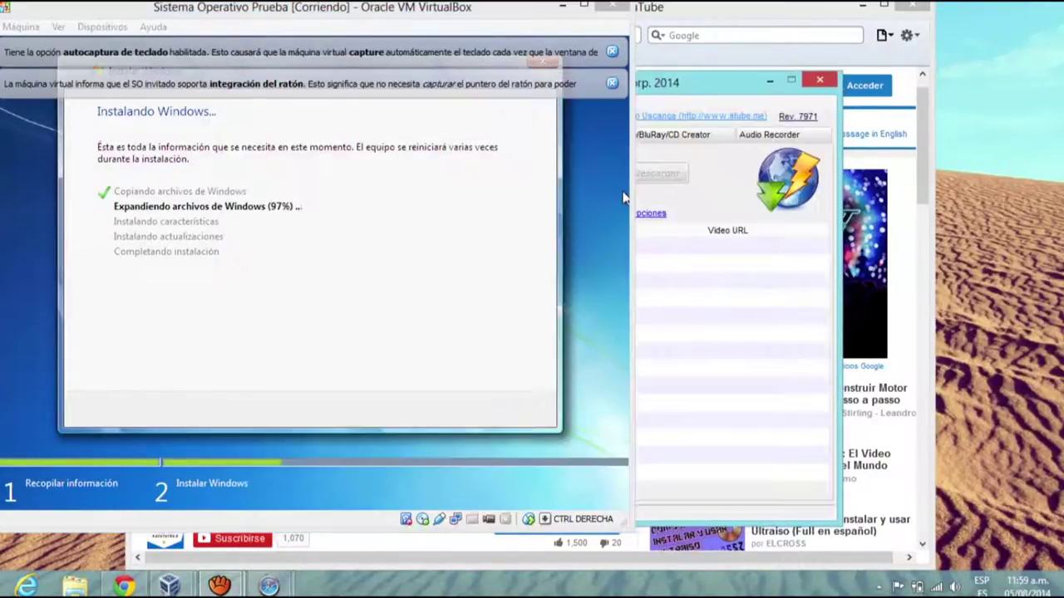
click(741, 280)
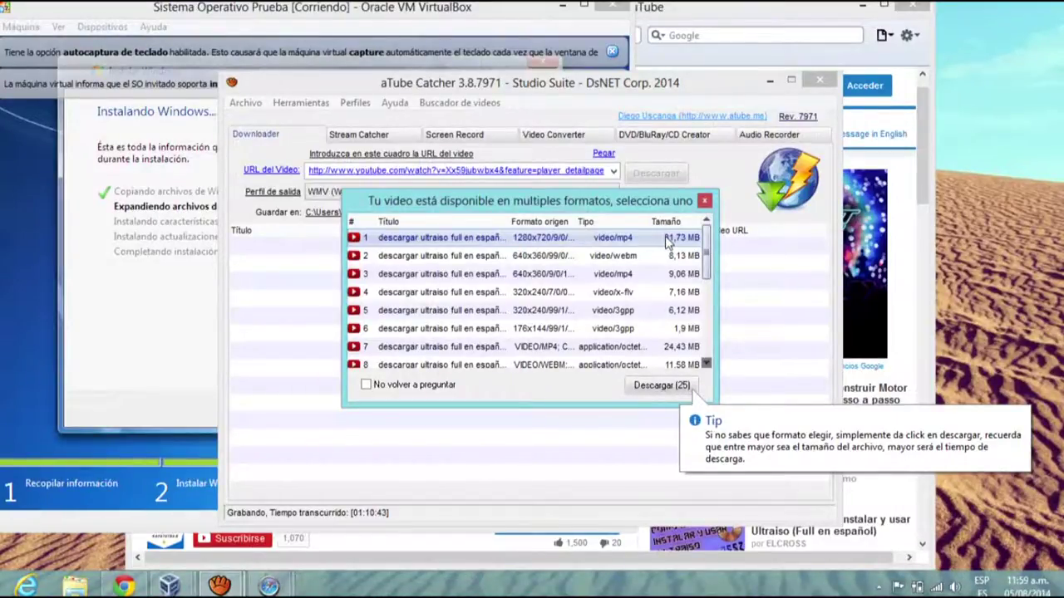
click(677, 387)
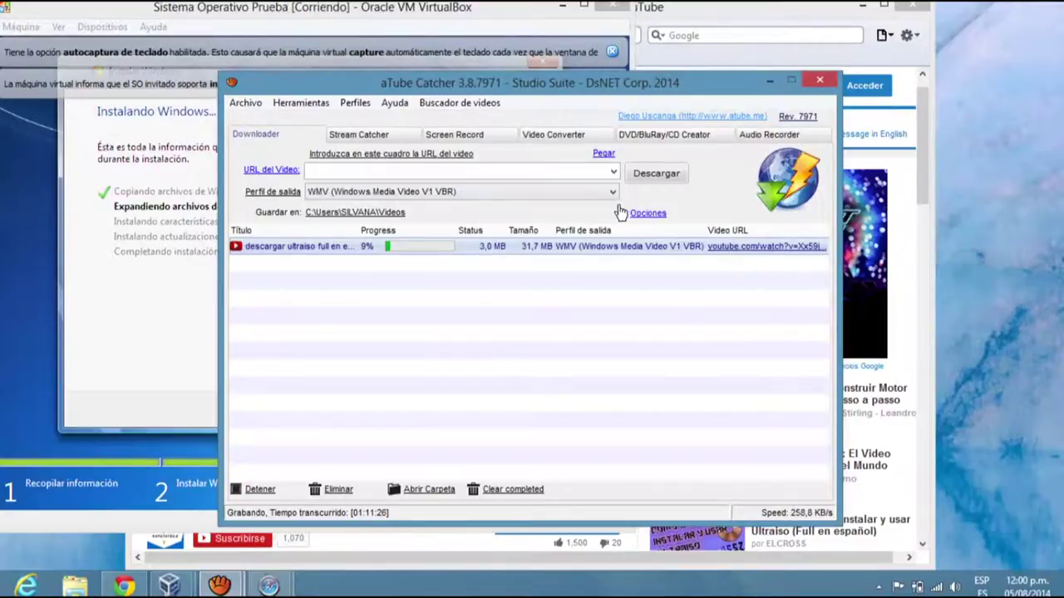
Step: View aTube Catcher's Screen Record settings, minimize the program and pause the YouTube video in Safari
click(481, 137)
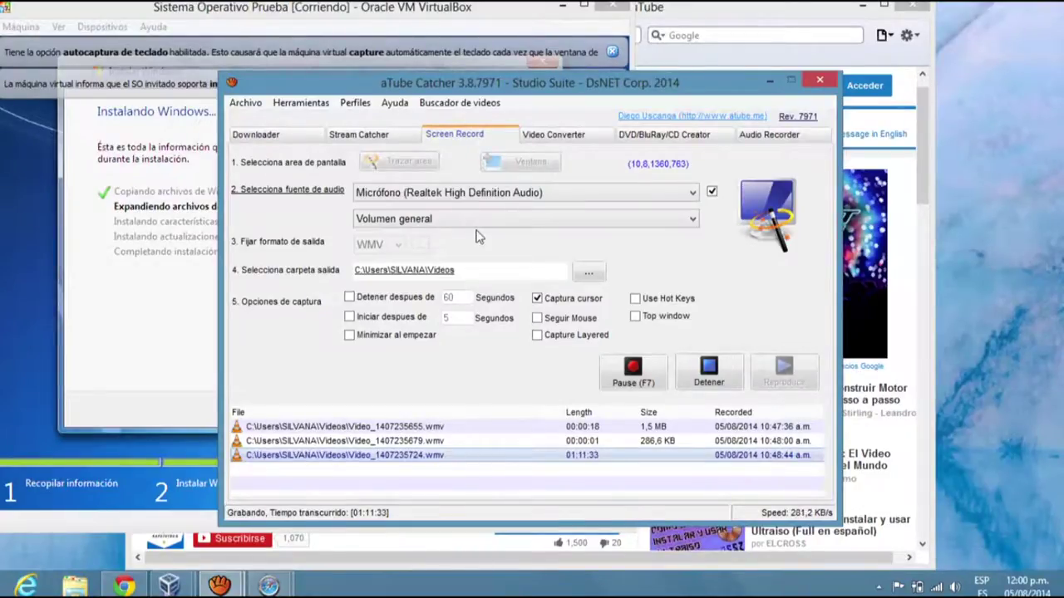
click(773, 78)
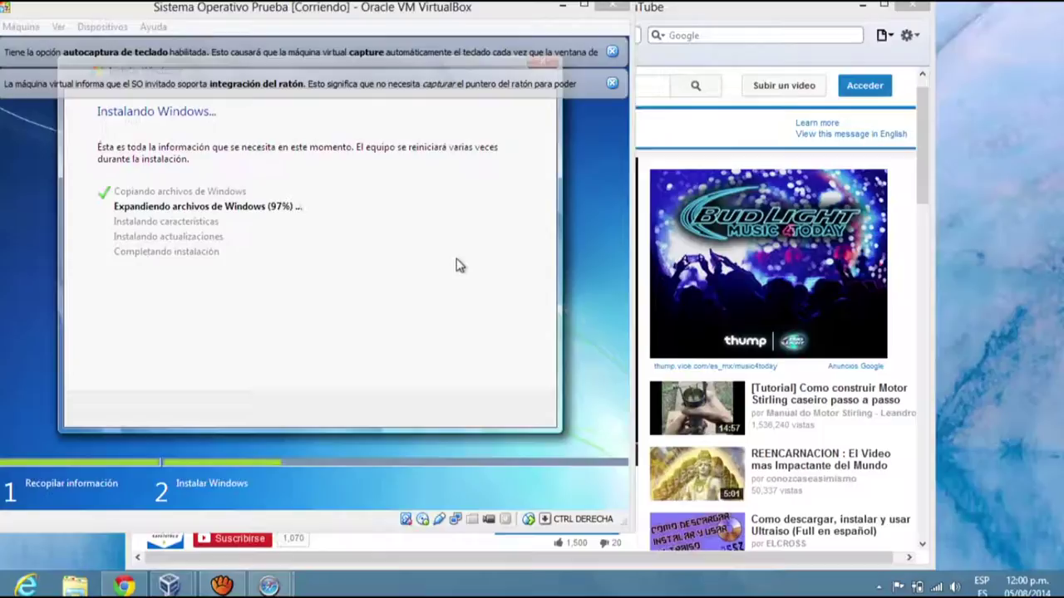
click(693, 131)
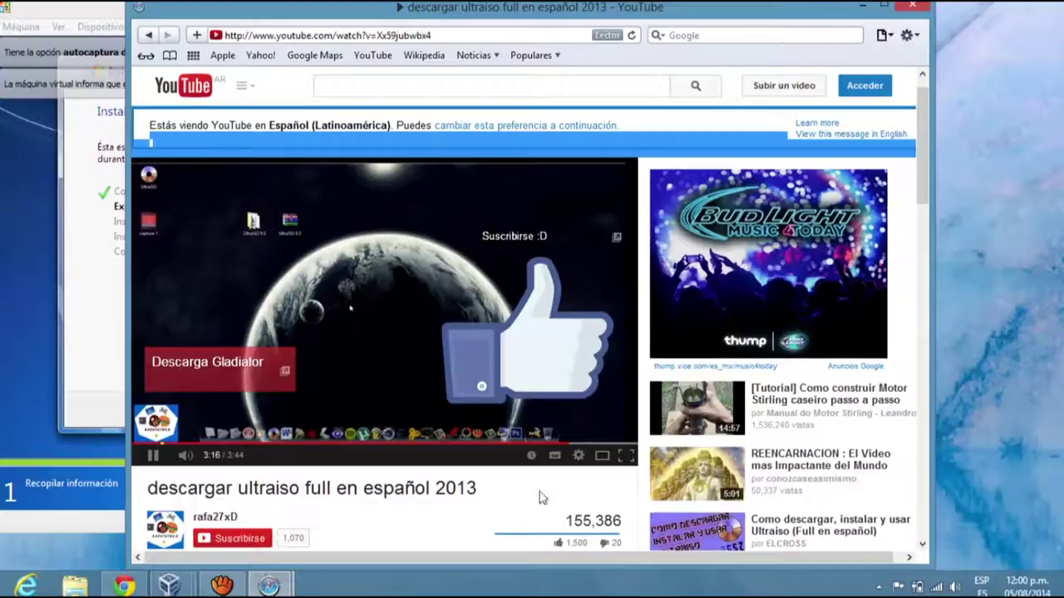
click(155, 455)
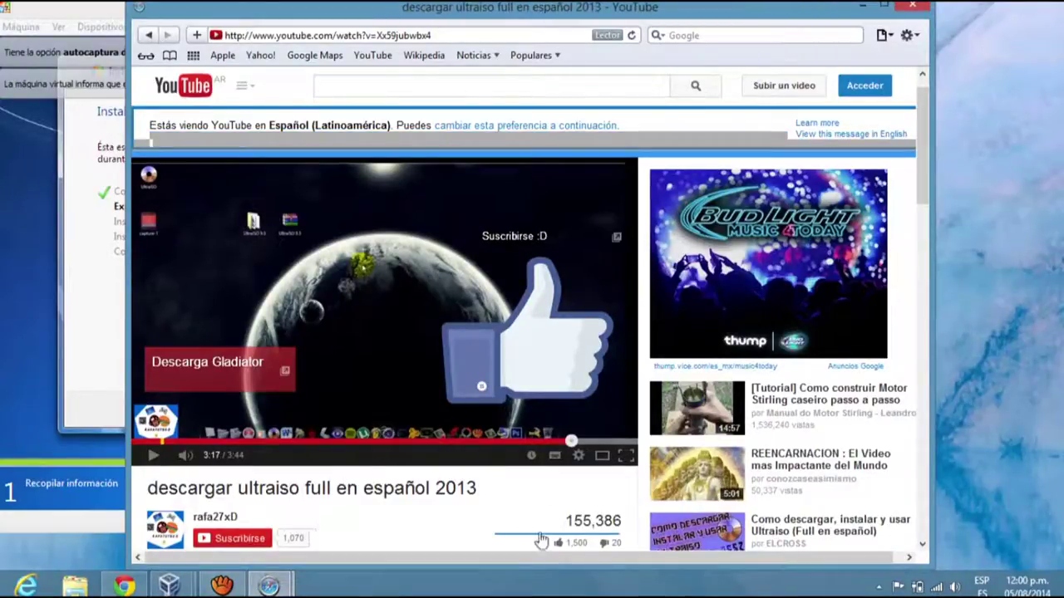
Step: Expand the video's full description and open its MediaFire link for UltraISO
click(922, 353)
click(922, 353)
drag(922, 362, 915, 260)
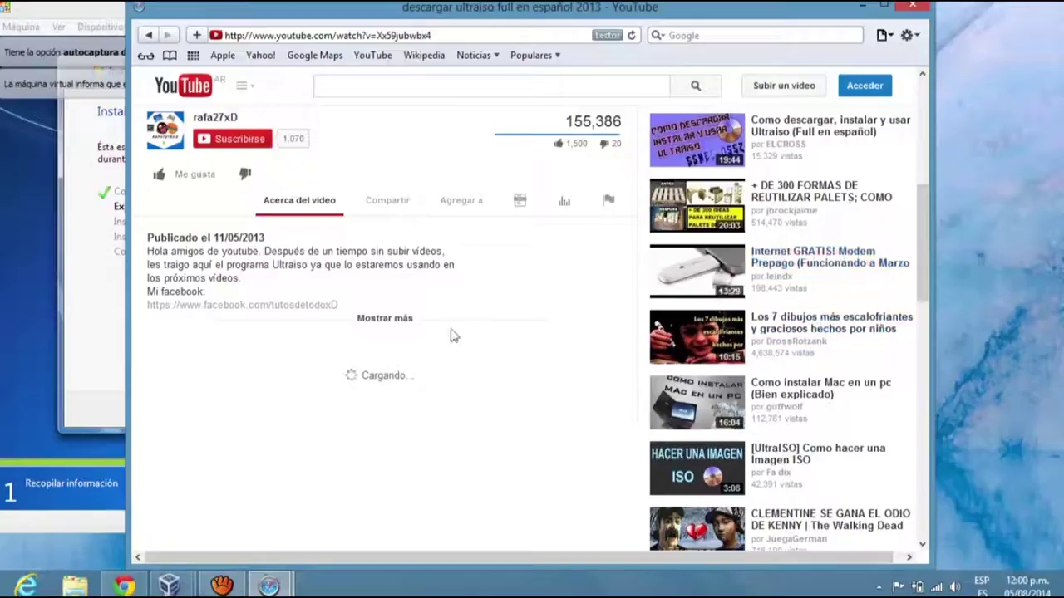
click(406, 320)
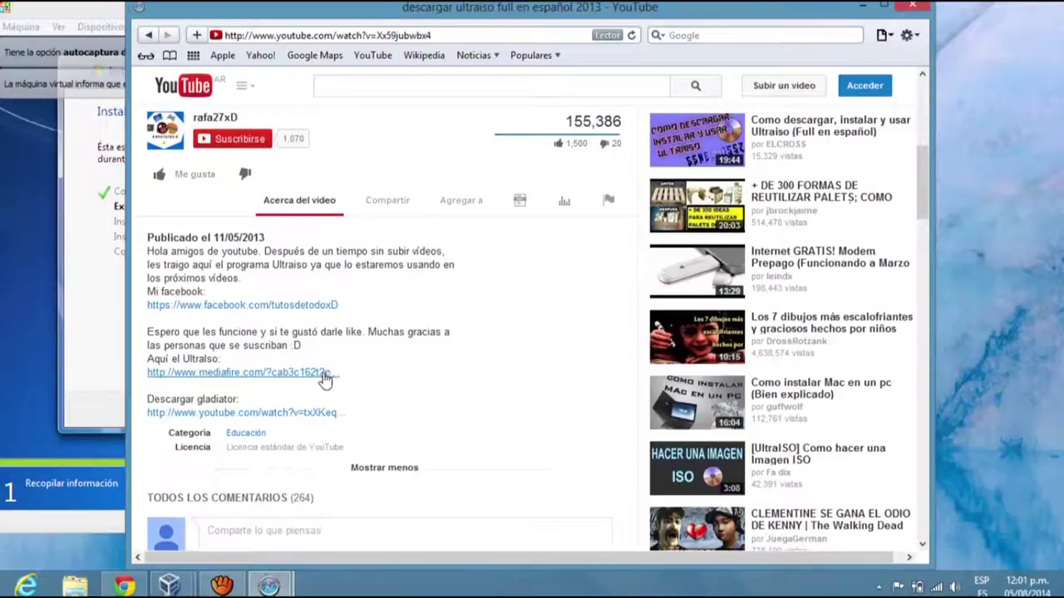
click(314, 374)
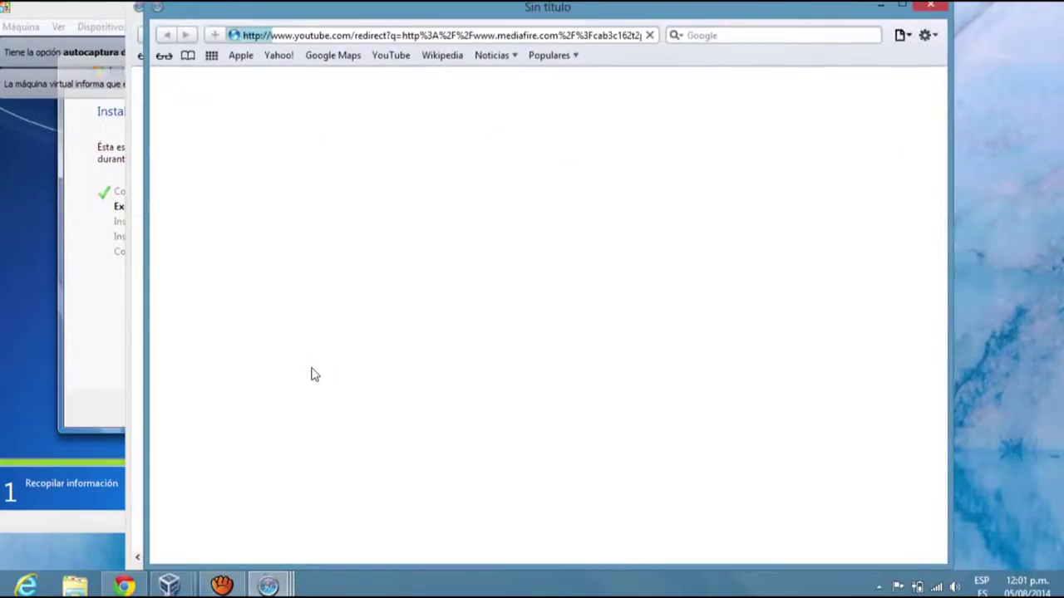
right_click(313, 374)
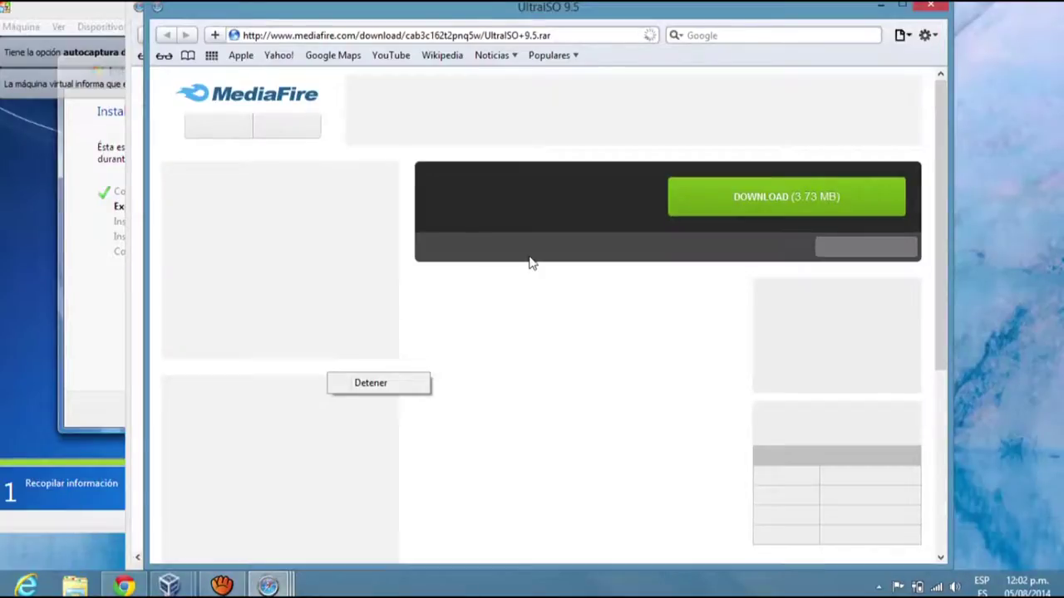
Step: Download UltraISO 9.5.rar from the MediaFire page and save the file to the computer
click(715, 200)
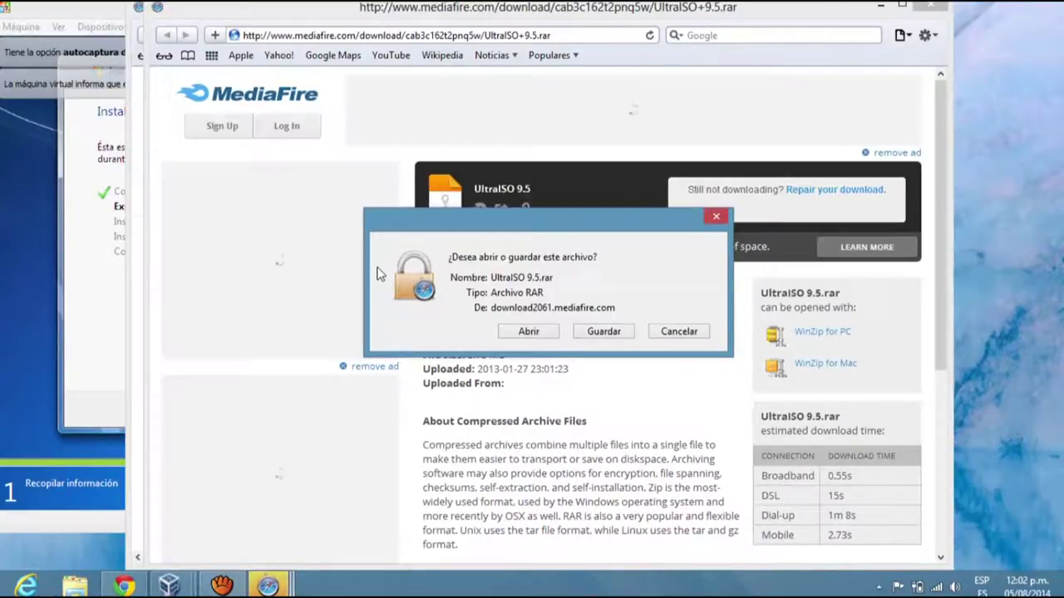
click(607, 338)
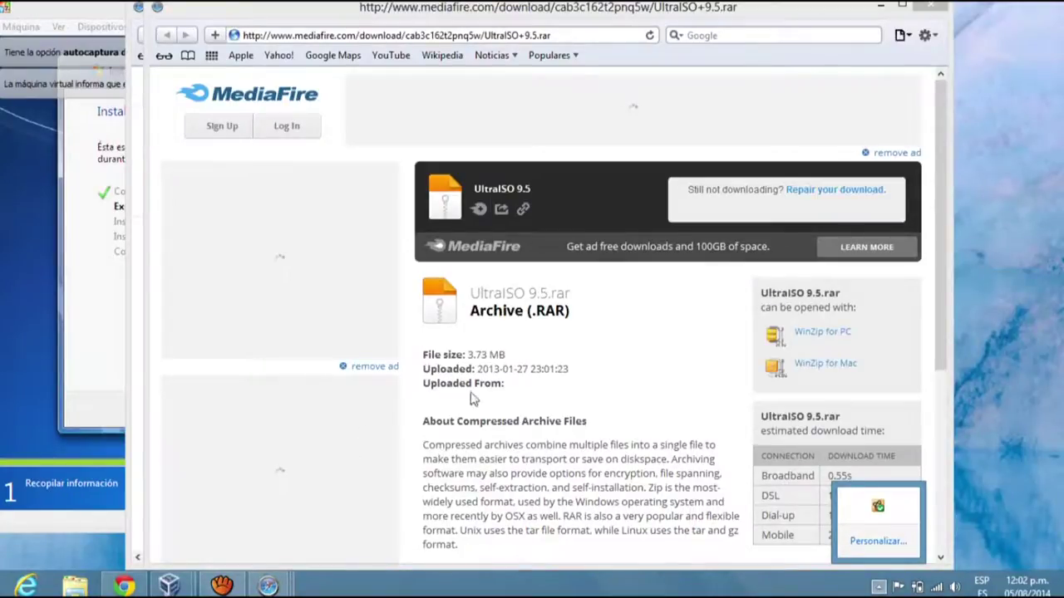
click(476, 363)
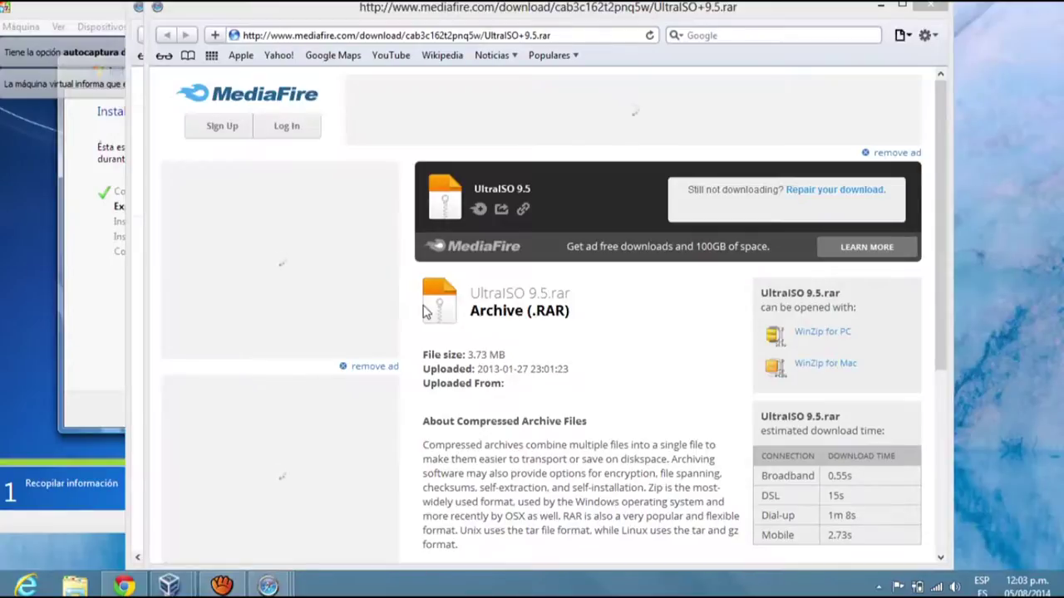
Step: Look through all open windows, including VirtualBox and the Descargas window, ending at the desktop
key(alt+Tab)
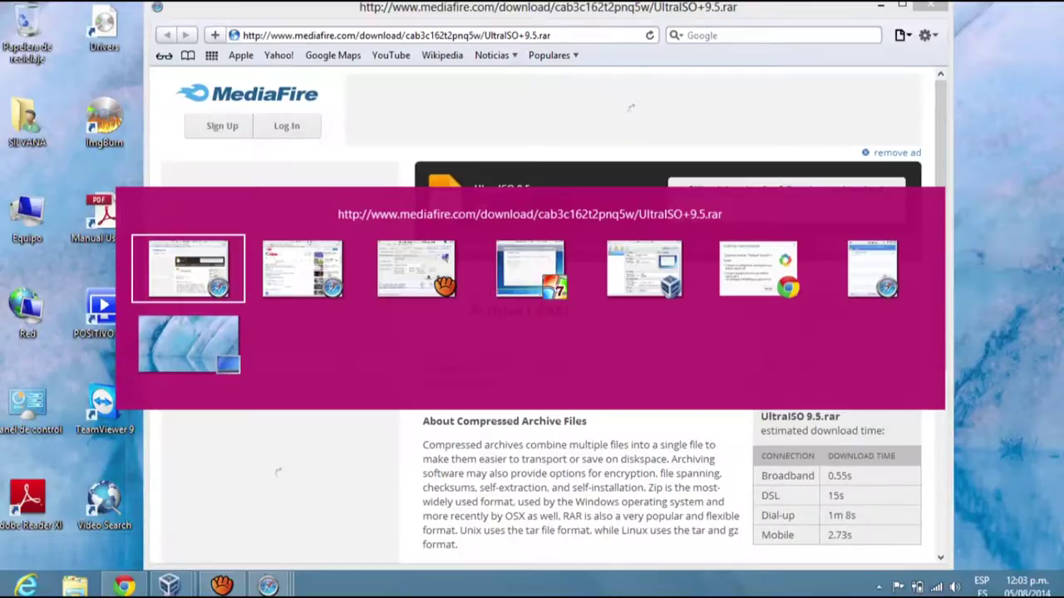
key(alt+Tab)
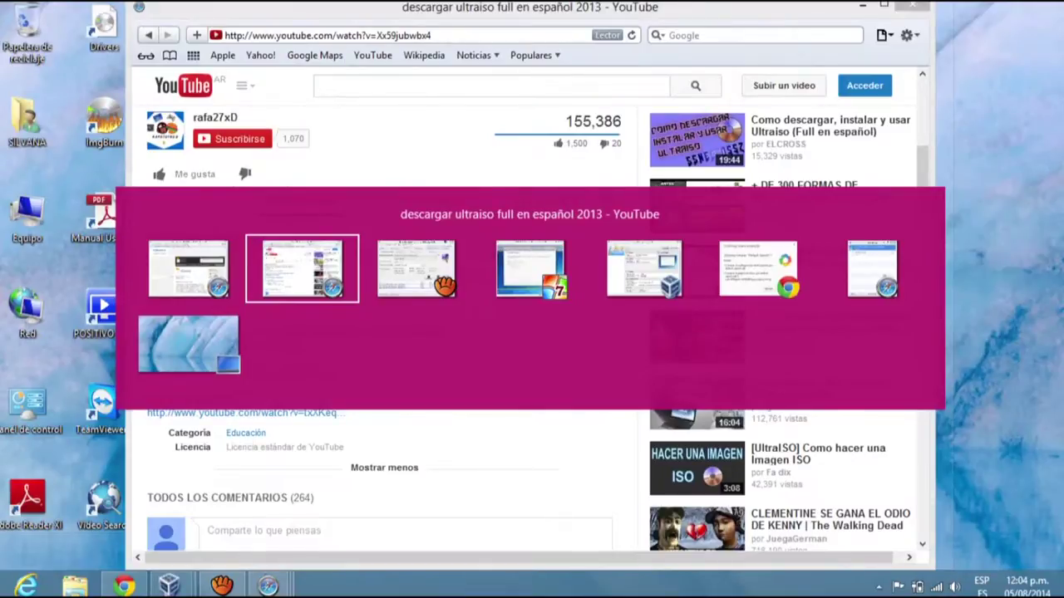
key(alt+Tab)
key(alt+Tab)
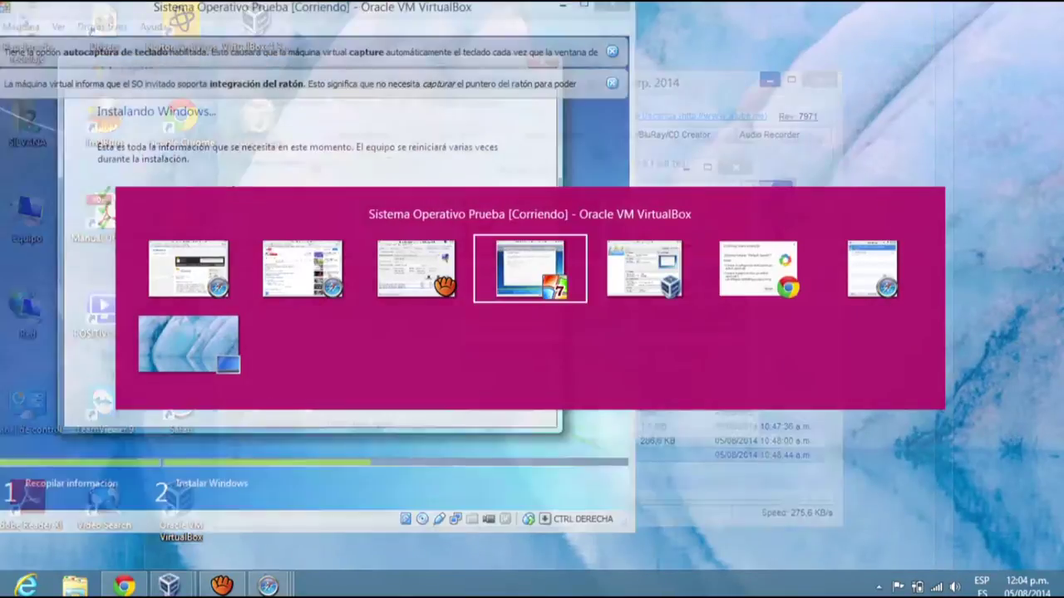
key(alt+Tab)
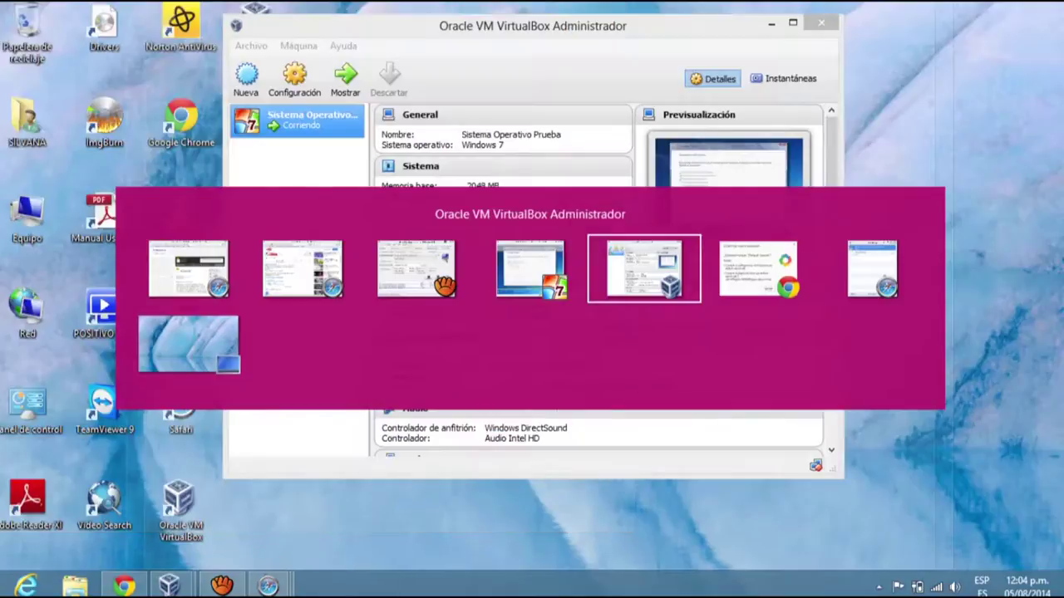
key(alt+Tab)
key(alt+Tab)
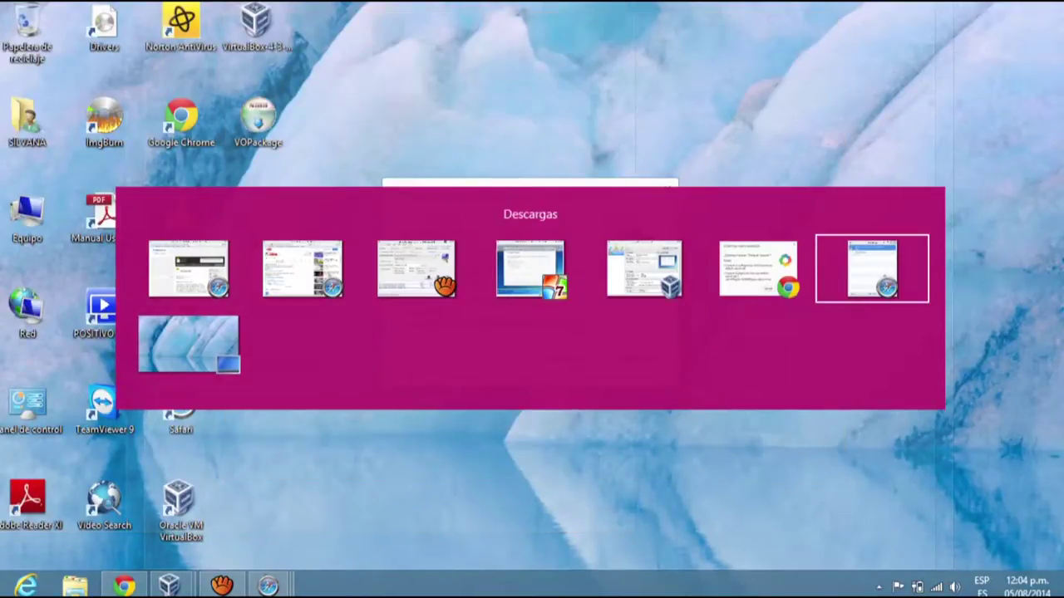
key(alt+Tab)
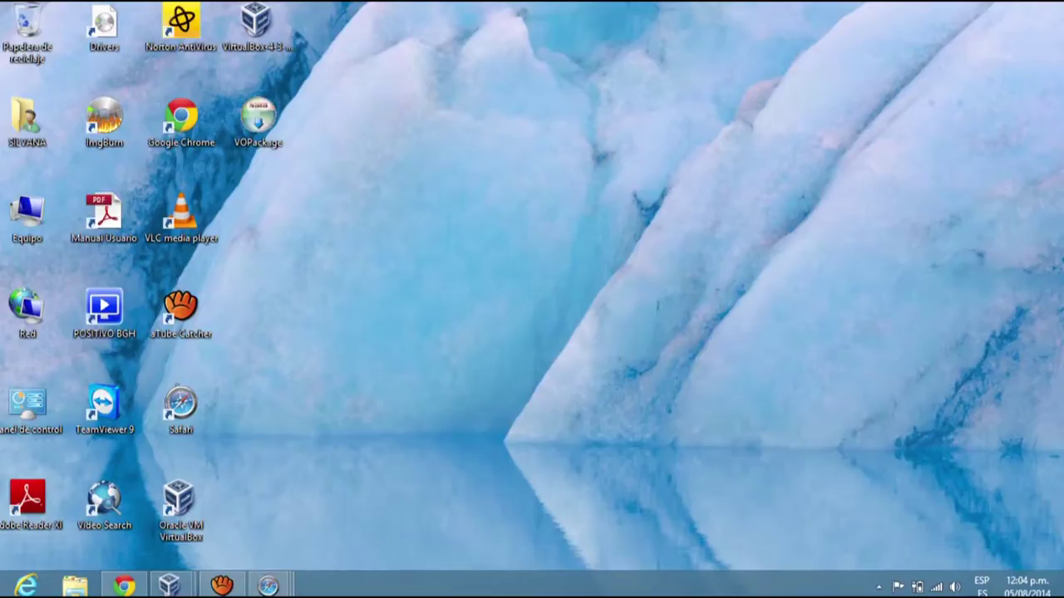
Step: Switch to aTube Catcher, close its pop-up launcher of tools and minimize the main window
key(alt+Tab)
key(Tab)
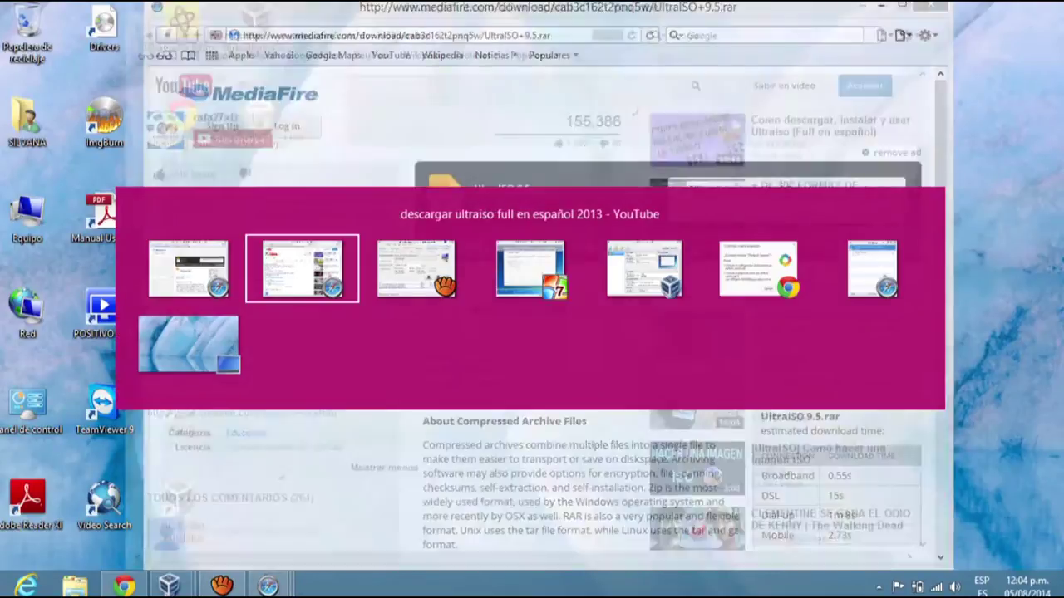
key(Tab)
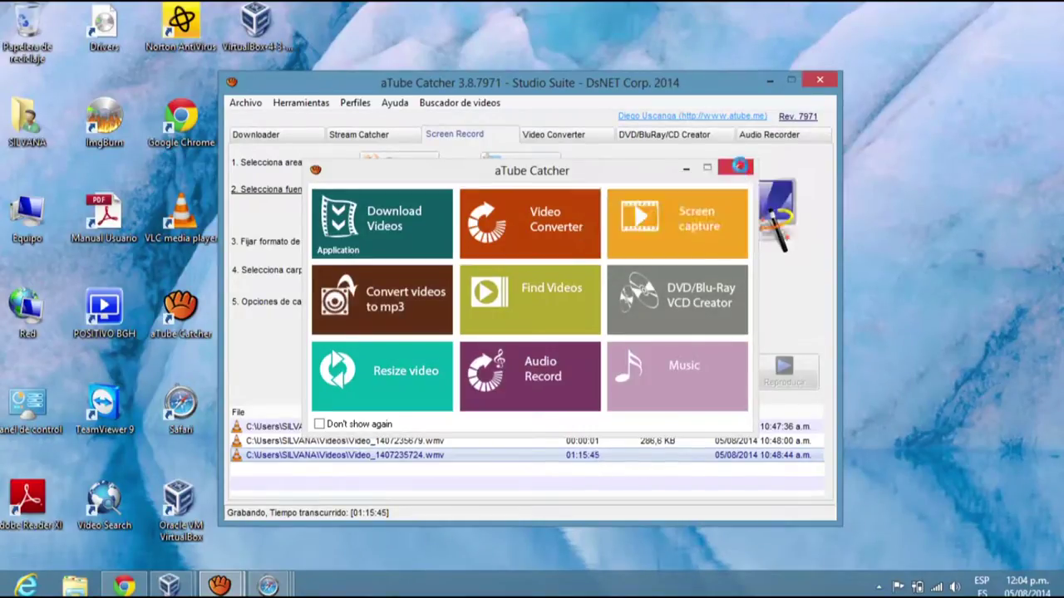
click(736, 168)
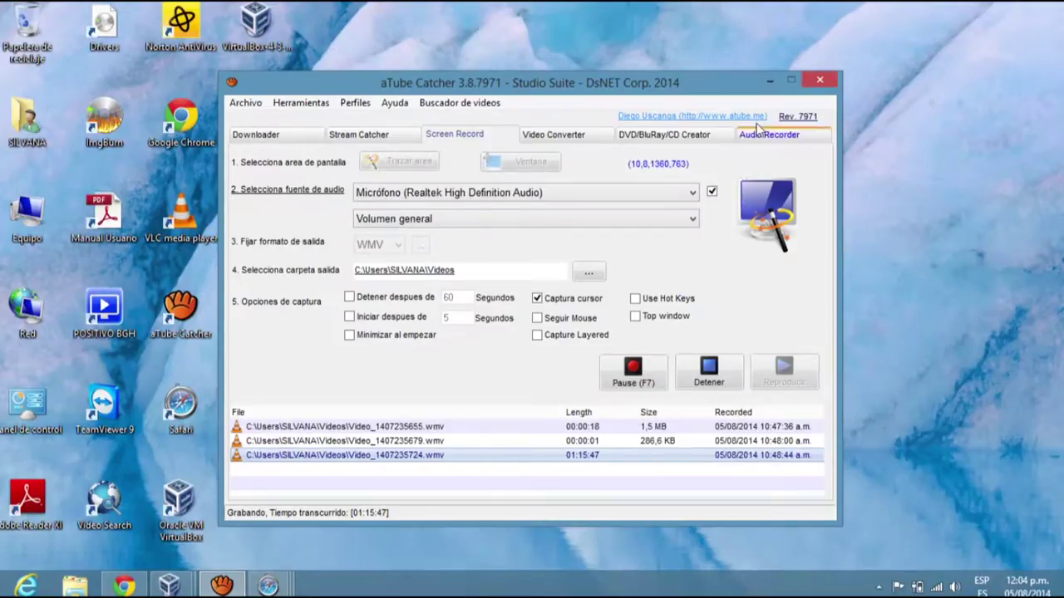
click(772, 81)
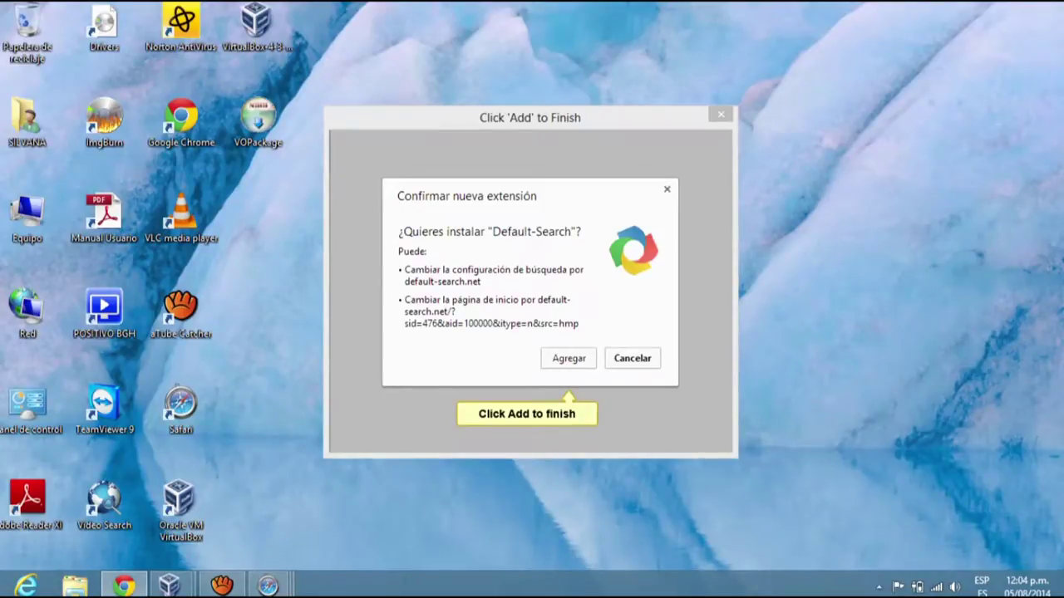
Step: Dismiss the prompt to install the Default-Search extension in Chrome, and minimize the MediaFire page's Safari window
click(667, 189)
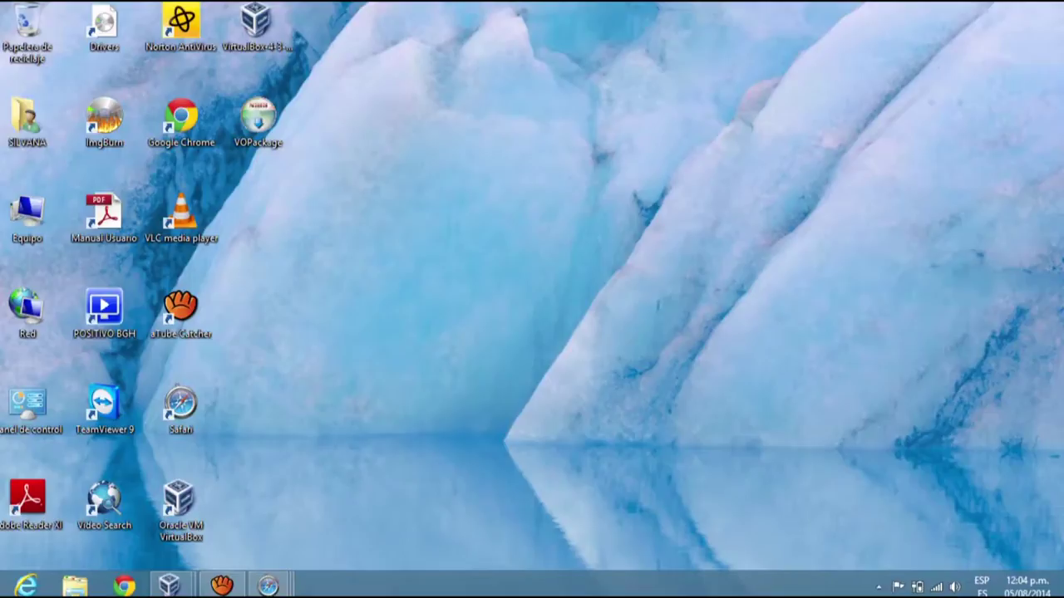
key(alt+Tab)
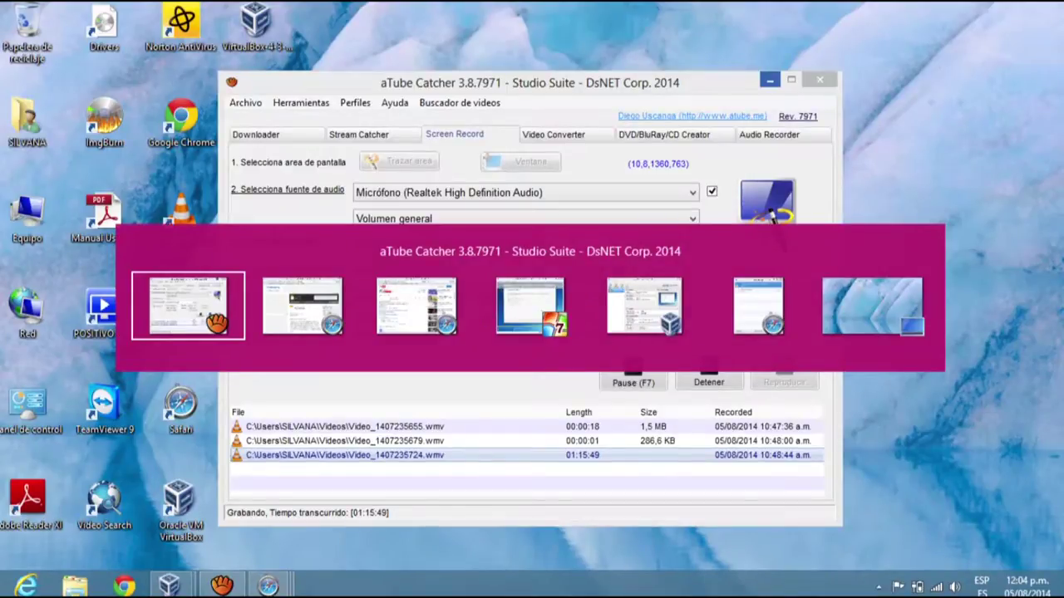
key(alt+Tab)
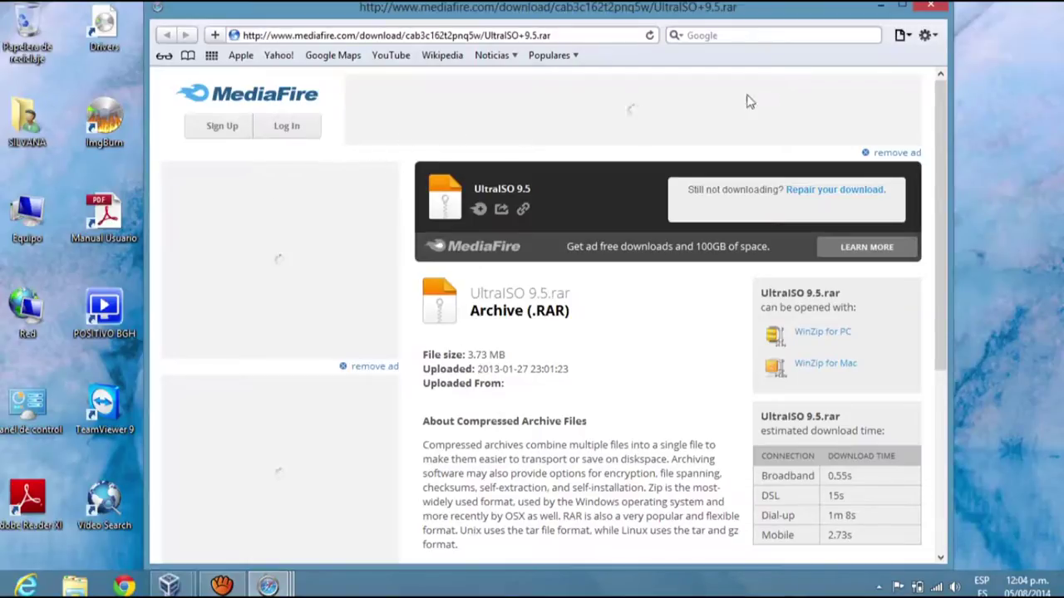
click(880, 7)
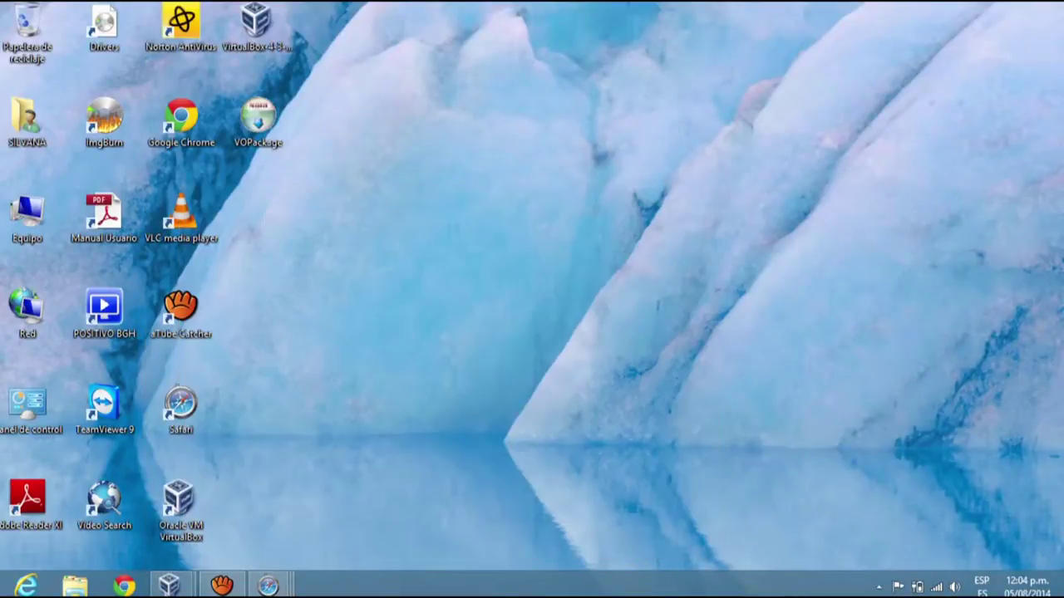
Step: Open the downloaded UltraISO 9.5.rar from the Descargas window and minimize that window
key(alt+Tab)
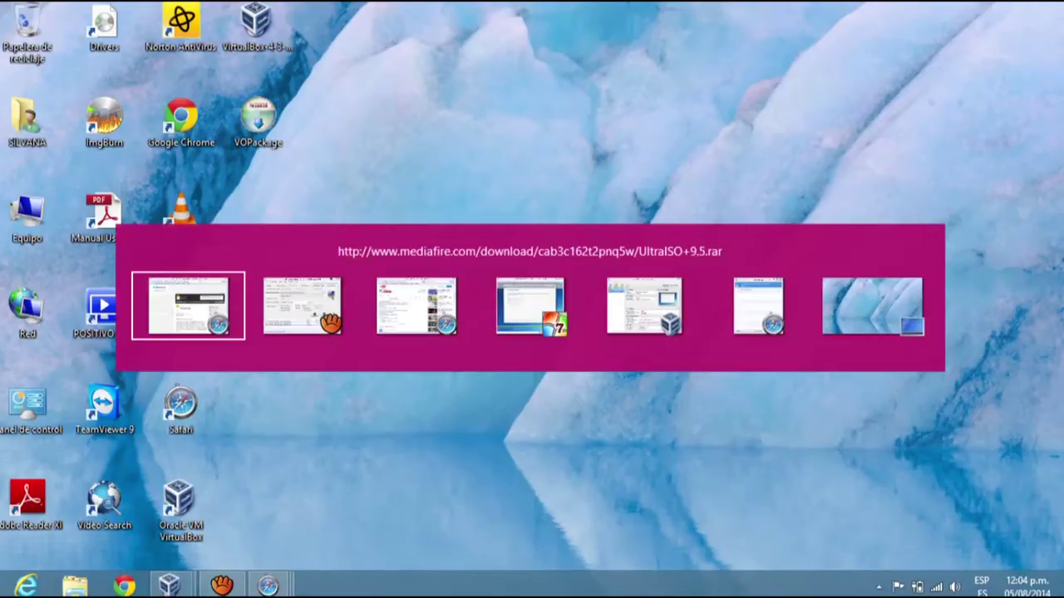
key(Tab)
key(Tab)
key(Tab)
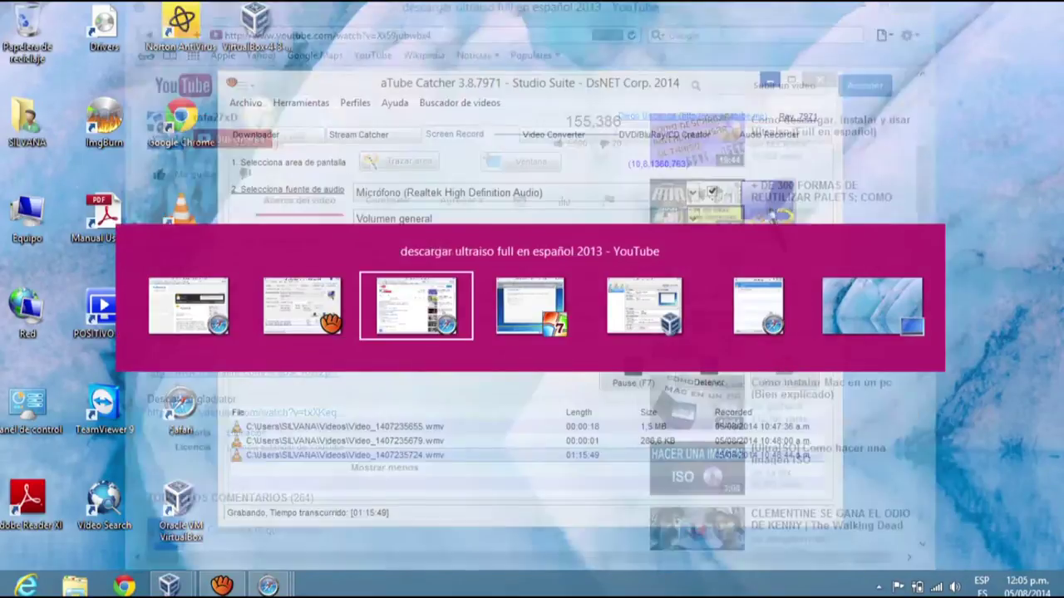
key(Tab)
key(Tab)
key(Tab)
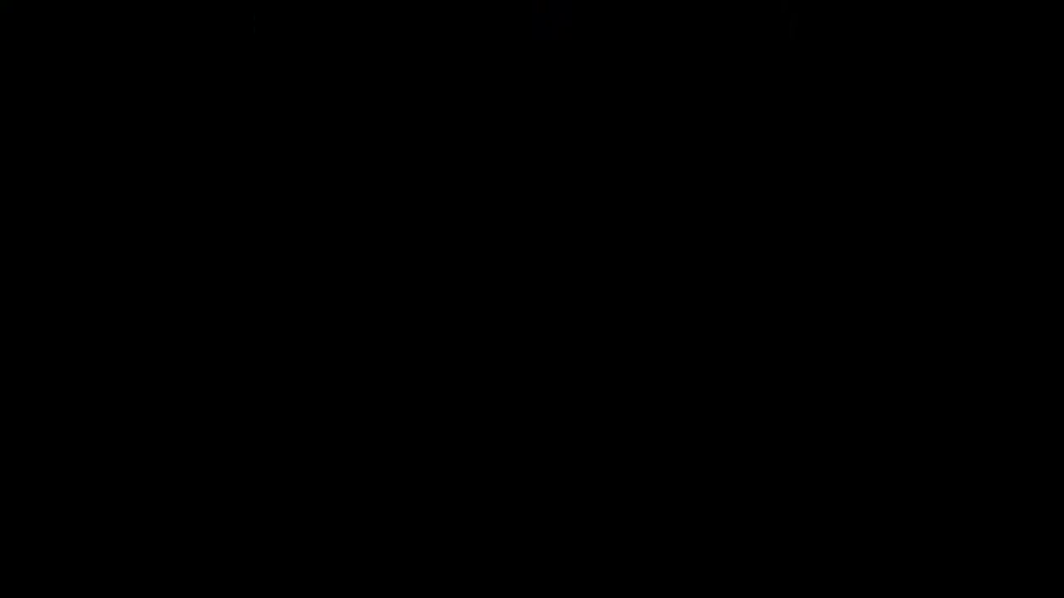
key(Tab)
key(Tab)
key(Tab)
key(Tab)
key(Tab)
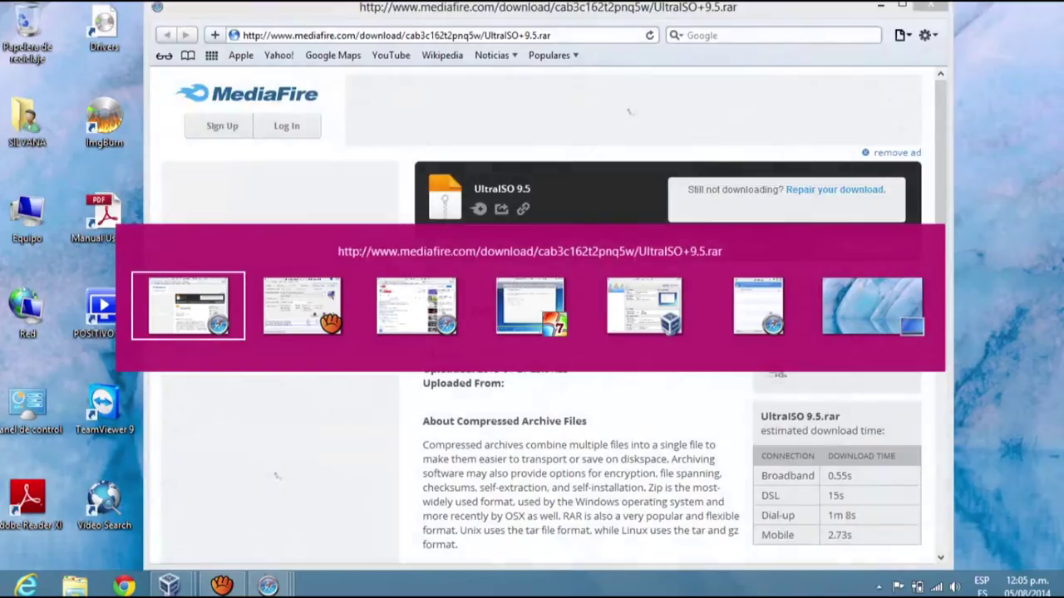
key(Tab)
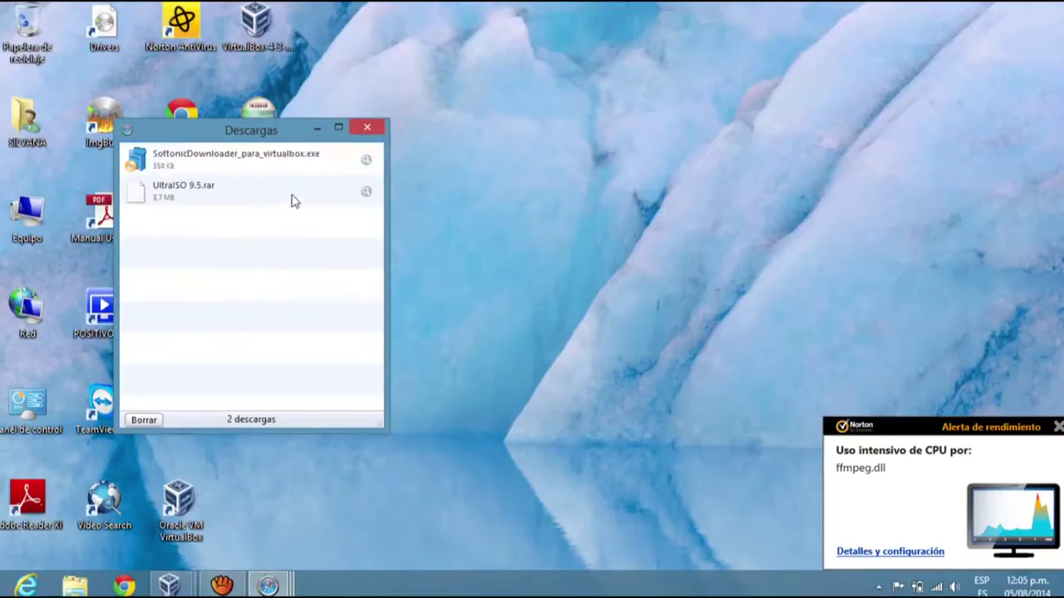
click(216, 196)
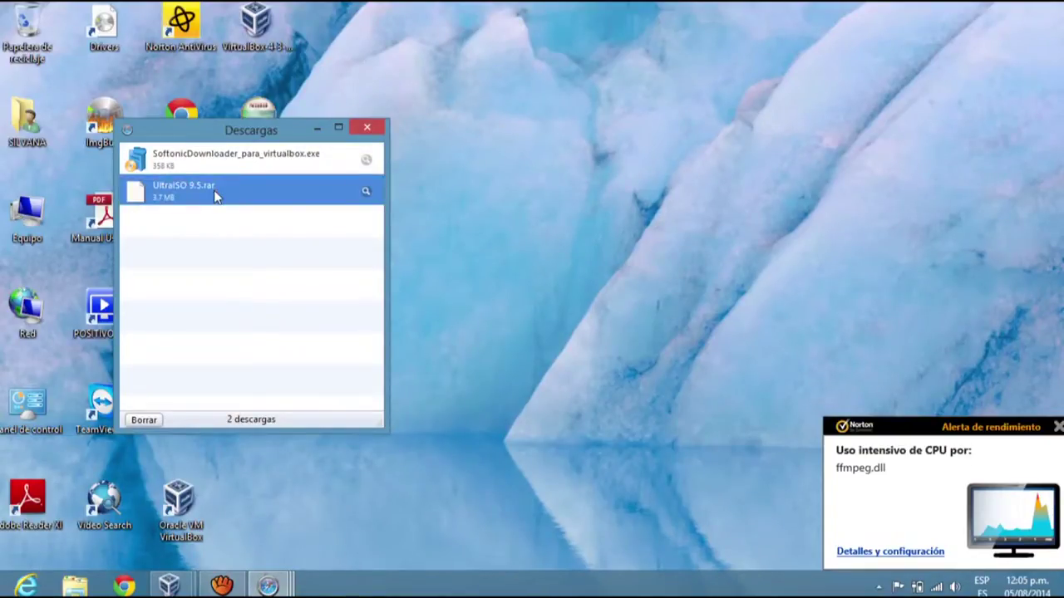
click(320, 129)
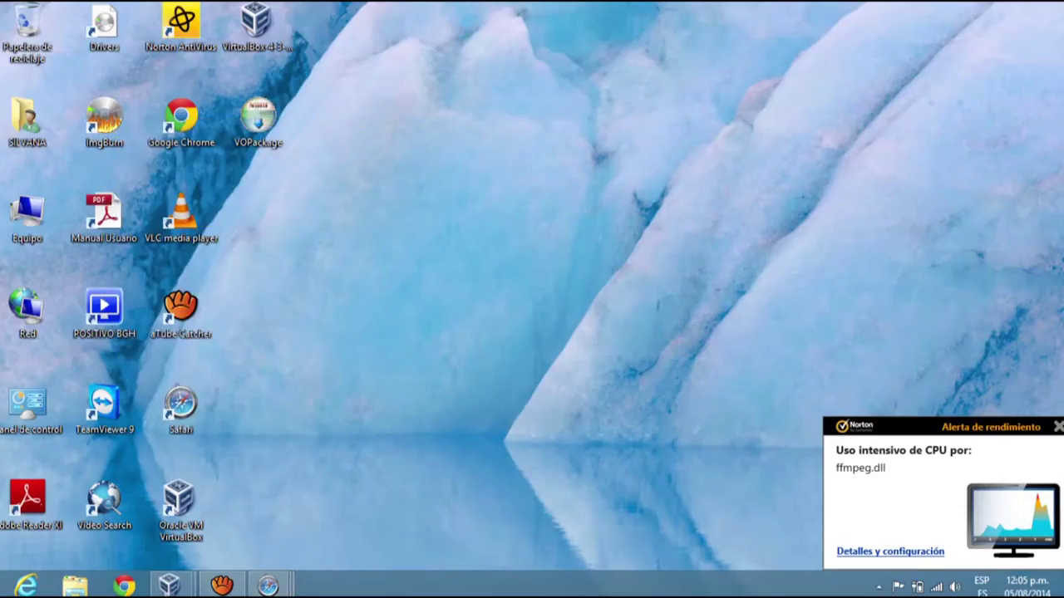
Step: Switch to the Sistema Operativo Prueba virtual machine window to check the Windows installation progress
key(alt+Tab)
key(alt+Tab)
key(alt+Tab)
key(alt+Tab)
key(alt+Tab)
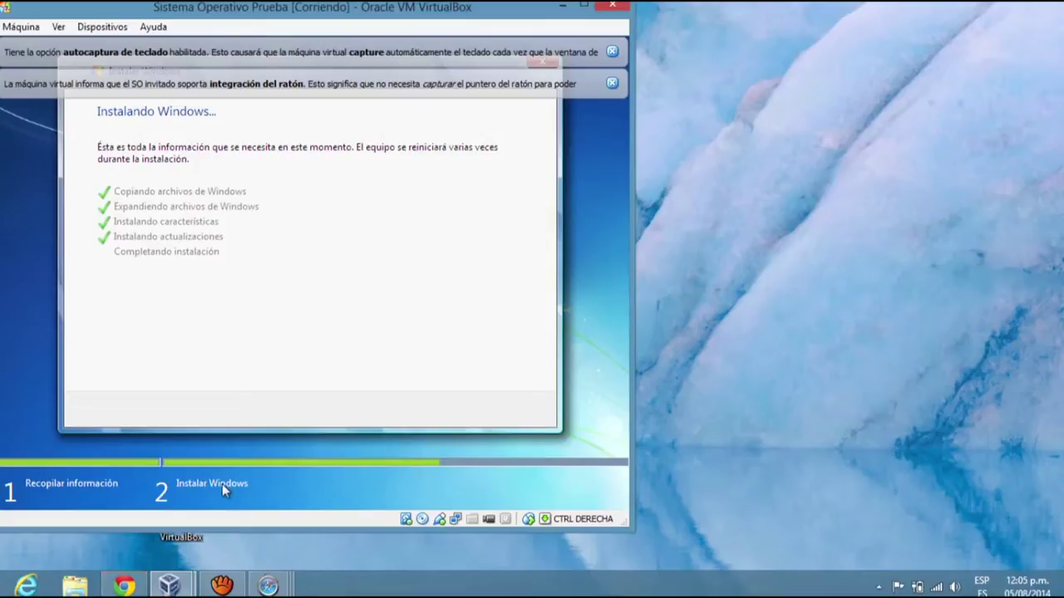
Step: Bring up the Oracle VM VirtualBox Administrador window in front of the running virtual machine
click(170, 586)
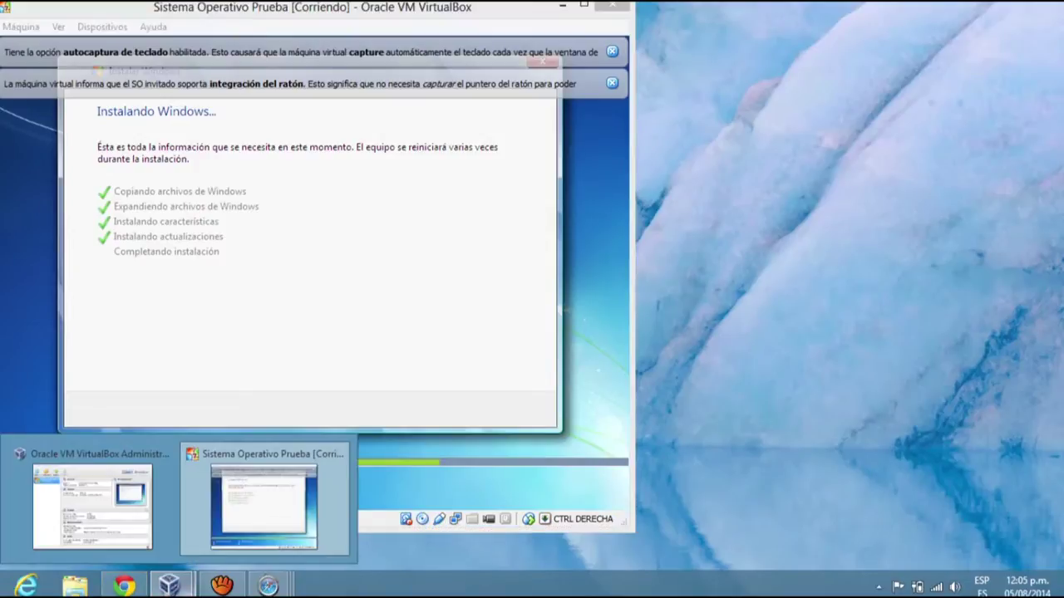
mouse_move(93, 503)
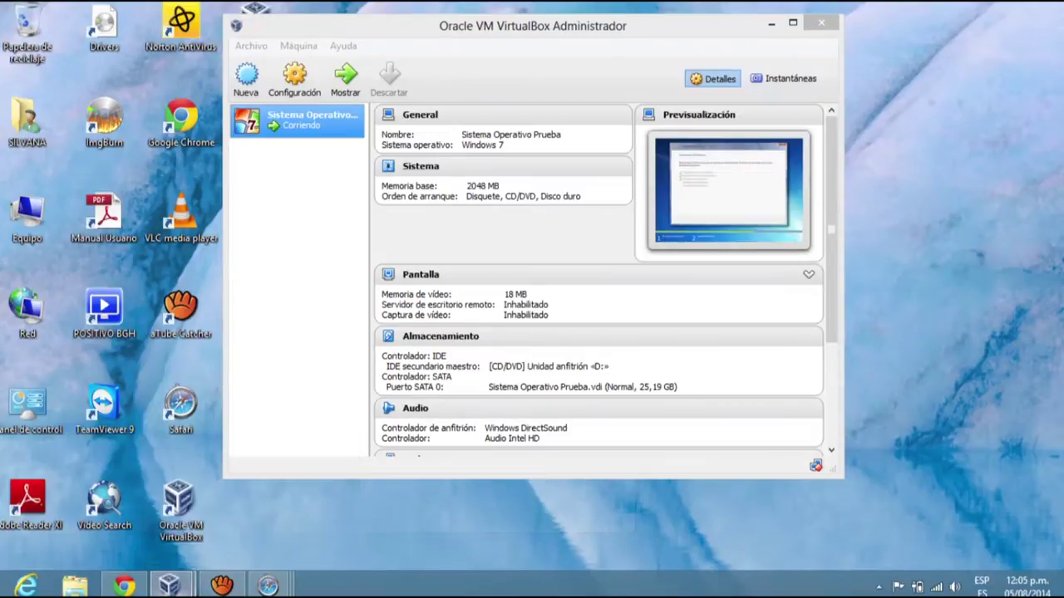
key(alt+Tab)
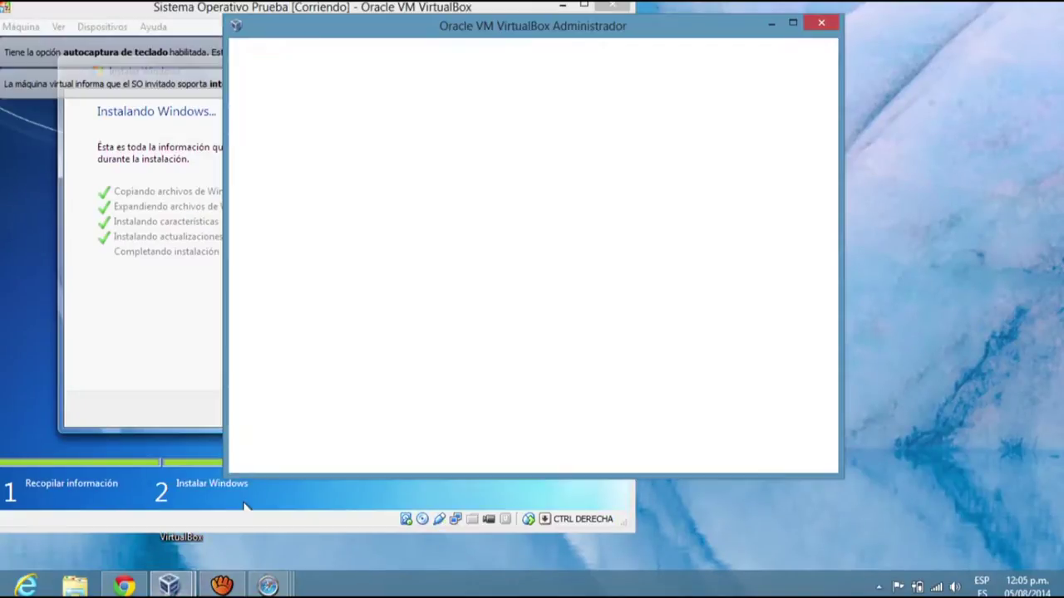
mouse_move(169, 585)
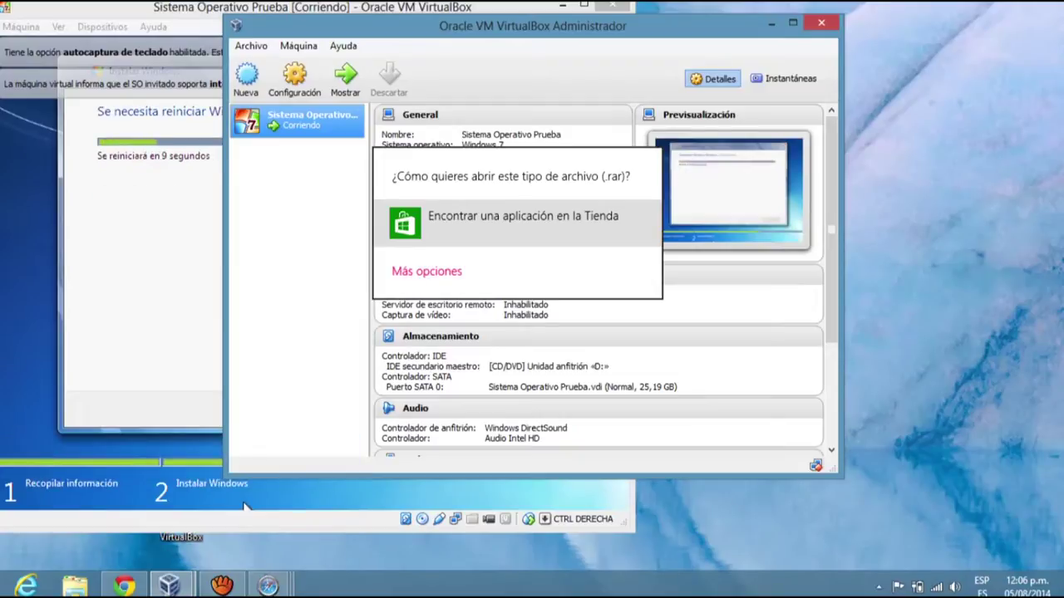
Step: Dismiss the prompt for choosing an app for .rar files and bring the Sistema Operativo Prueba window to the front
click(152, 209)
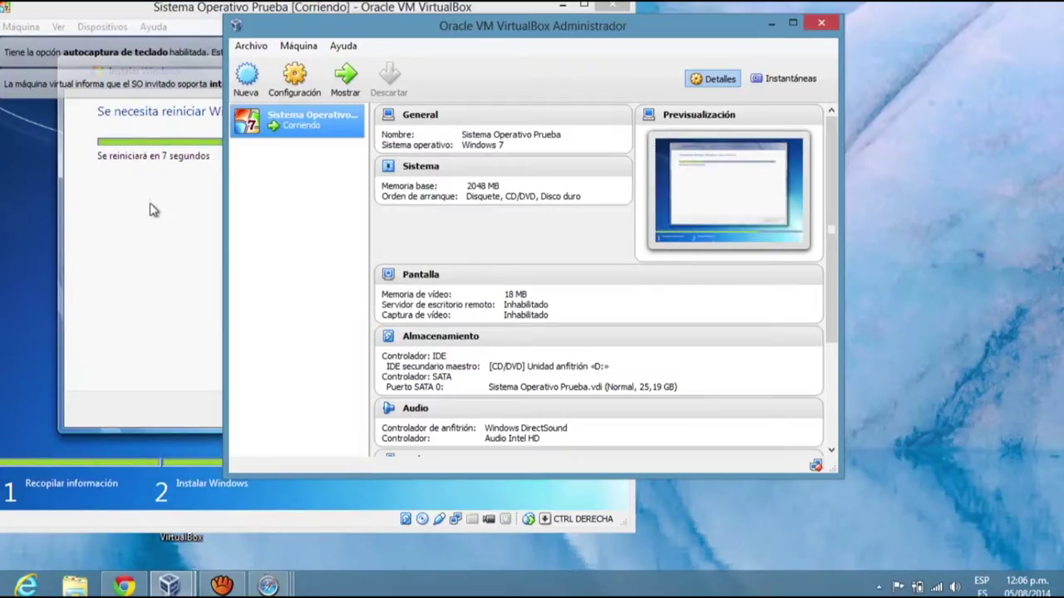
click(152, 209)
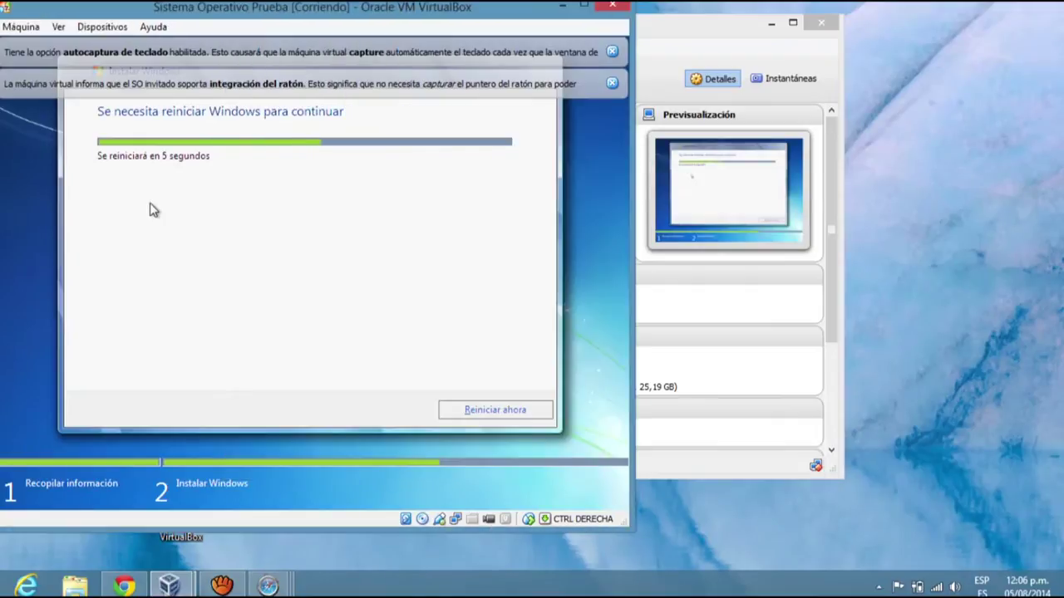